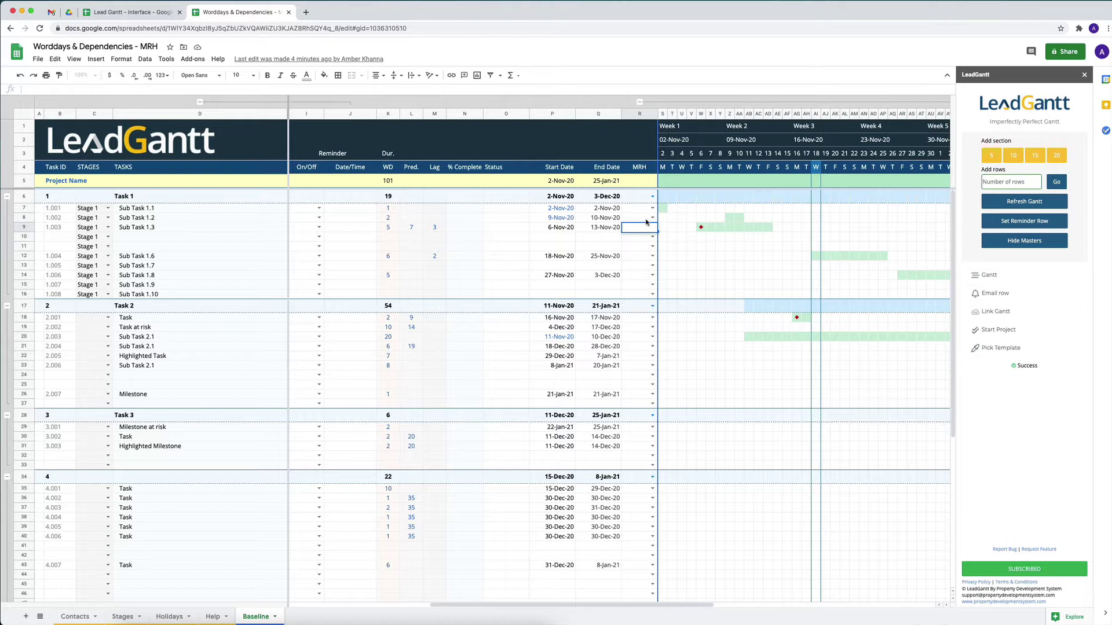
Set MRH to H for Sub Tasks 1.2 and 1.6 and R for Sub Task 1.8
{"action": "left_click", "coordinate": [647, 218]}
{"action": "left_click", "coordinate": [651, 219]}
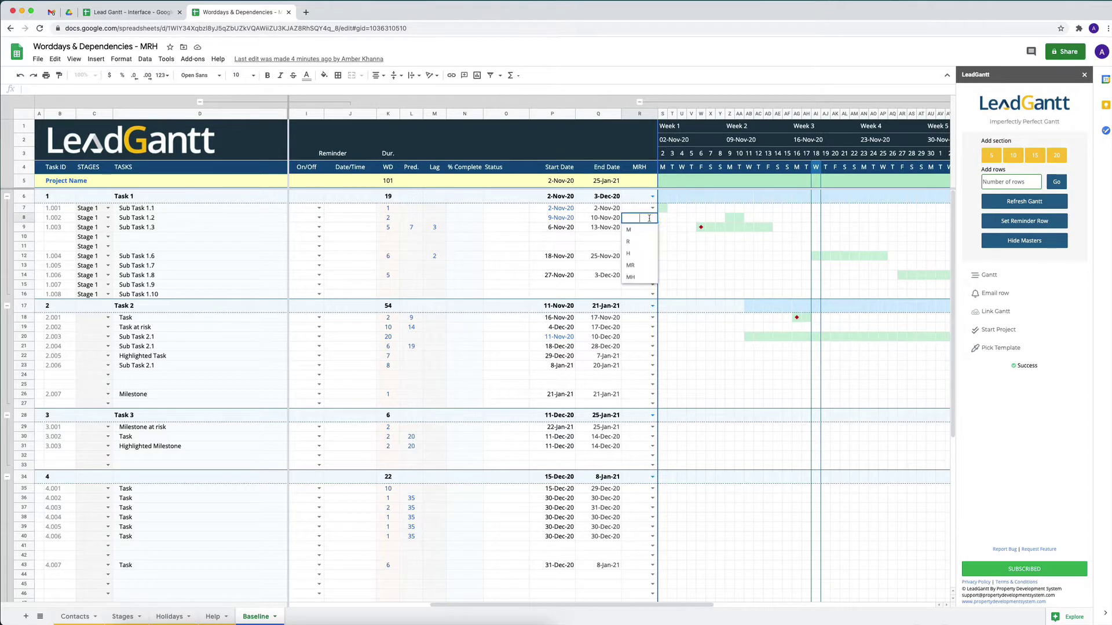
{"action": "left_click", "coordinate": [630, 254]}
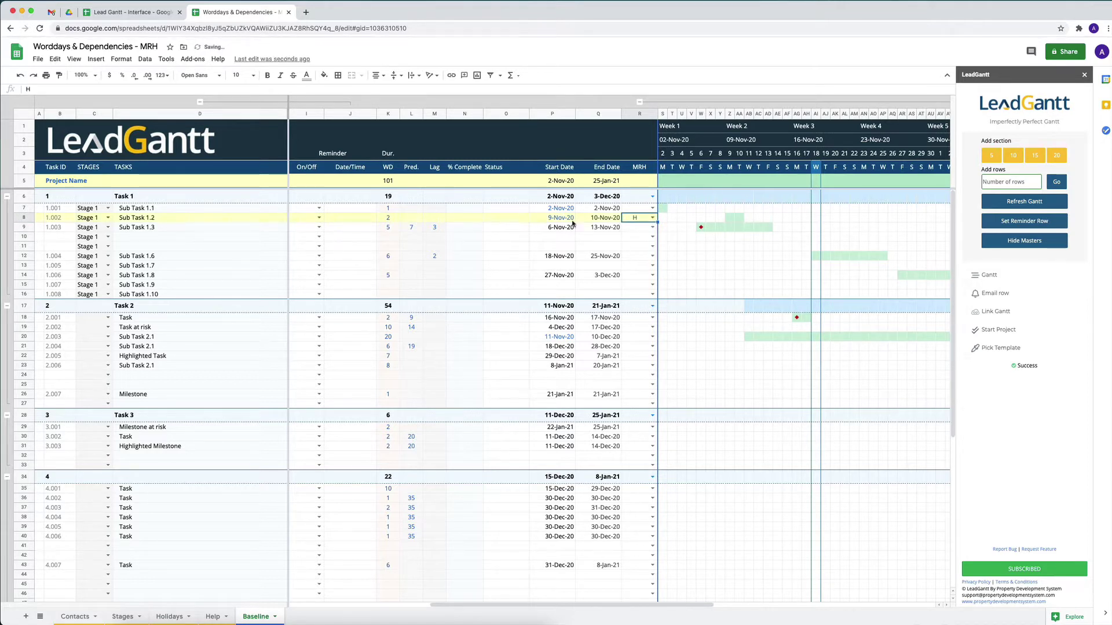
{"action": "double_click", "coordinate": [650, 256]}
{"action": "left_click", "coordinate": [628, 292]}
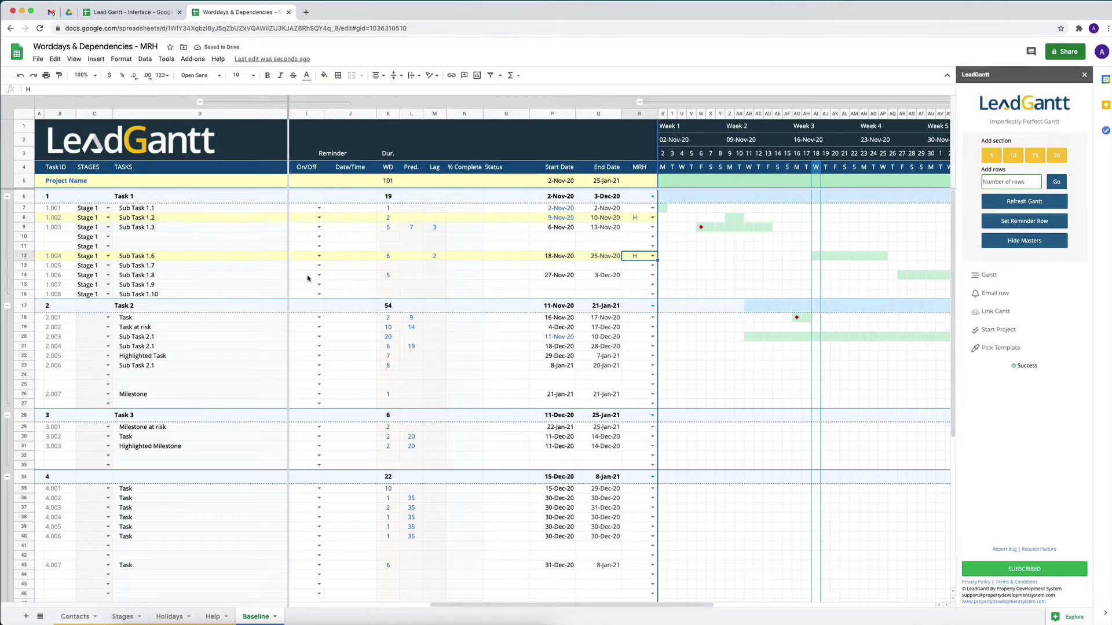
{"action": "left_click", "coordinate": [652, 275]}
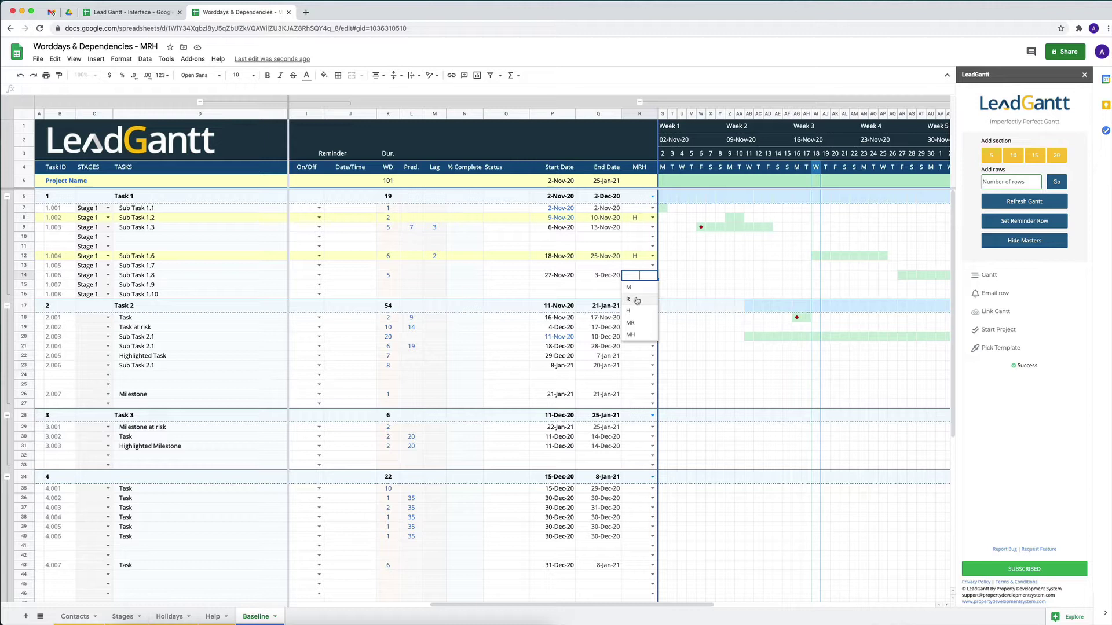
{"action": "left_click", "coordinate": [636, 300]}
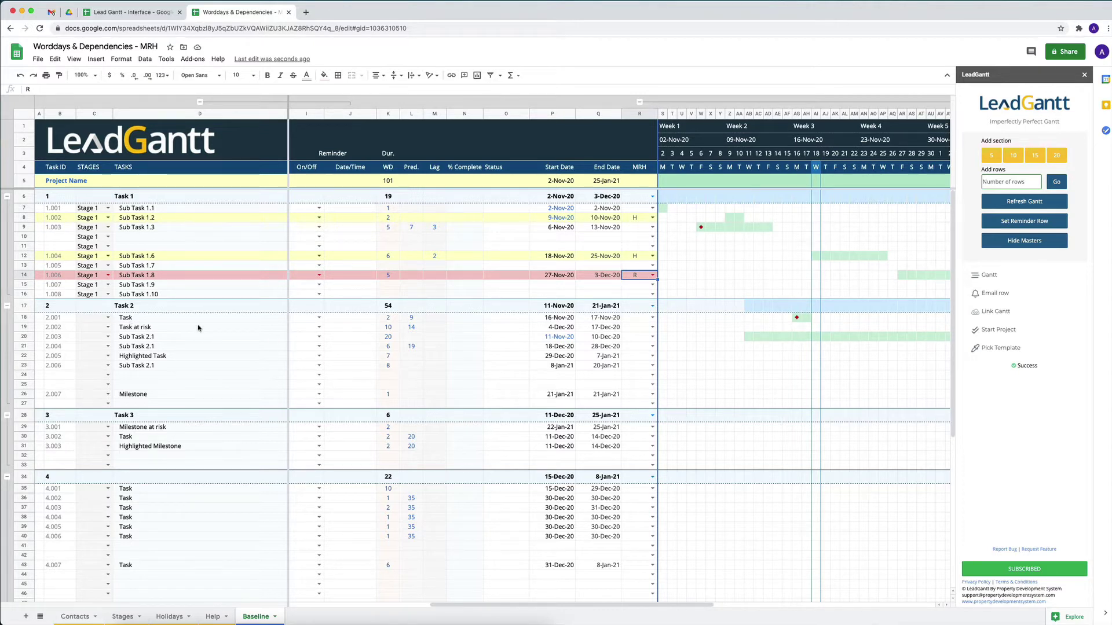
Flag Task at risk as R (red row) and set the Milestone row's MRH to M
{"action": "left_click", "coordinate": [167, 329]}
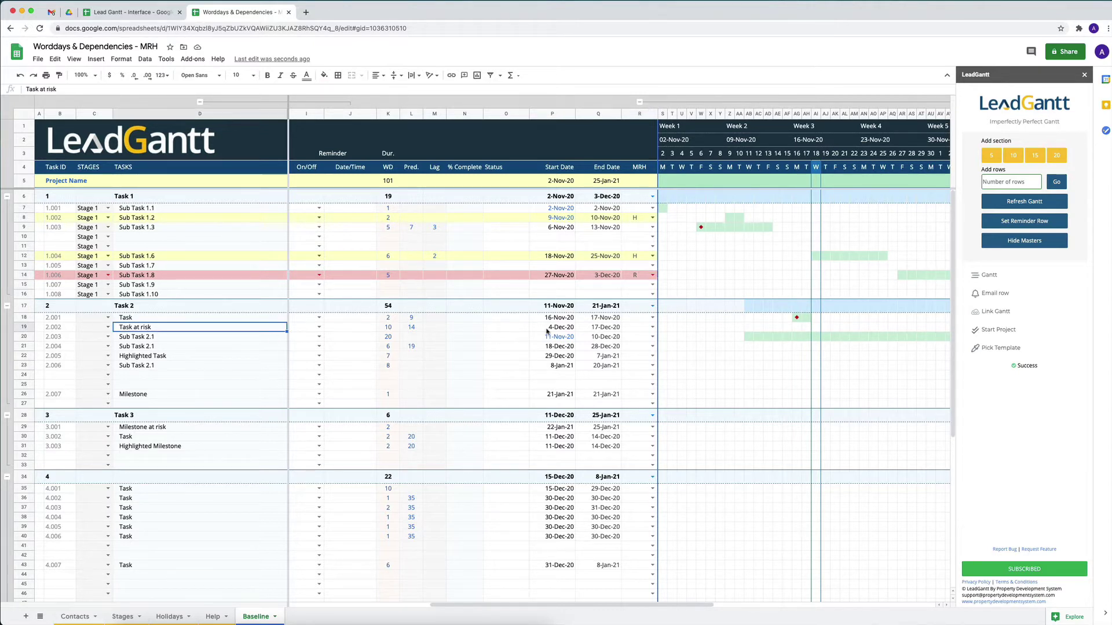
{"action": "left_click", "coordinate": [652, 327]}
{"action": "left_click", "coordinate": [628, 350]}
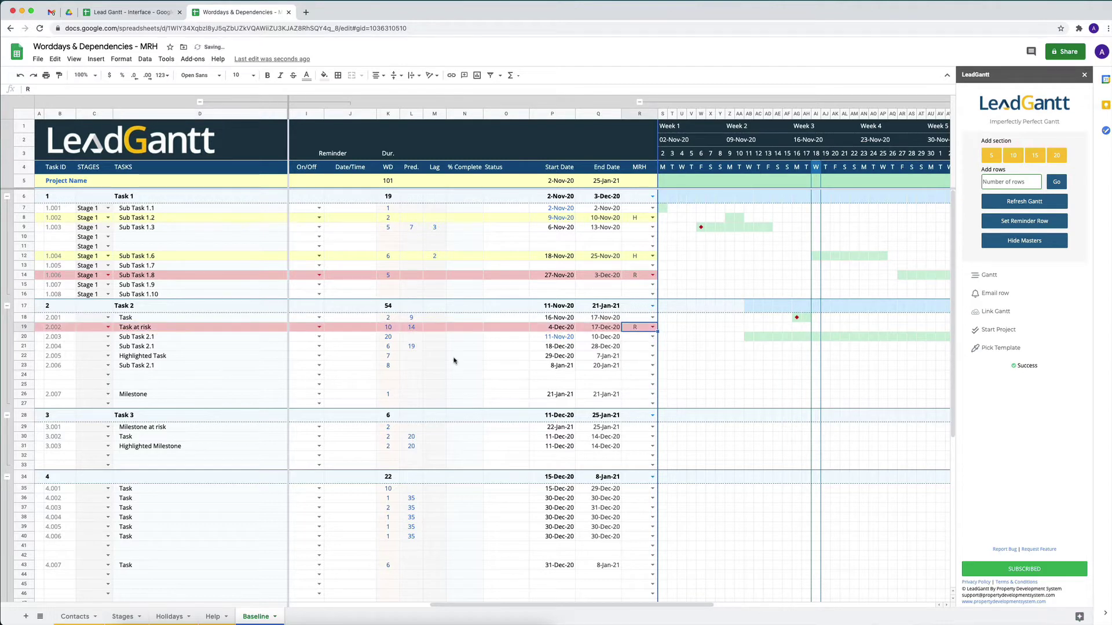
{"action": "left_click", "coordinate": [168, 358]}
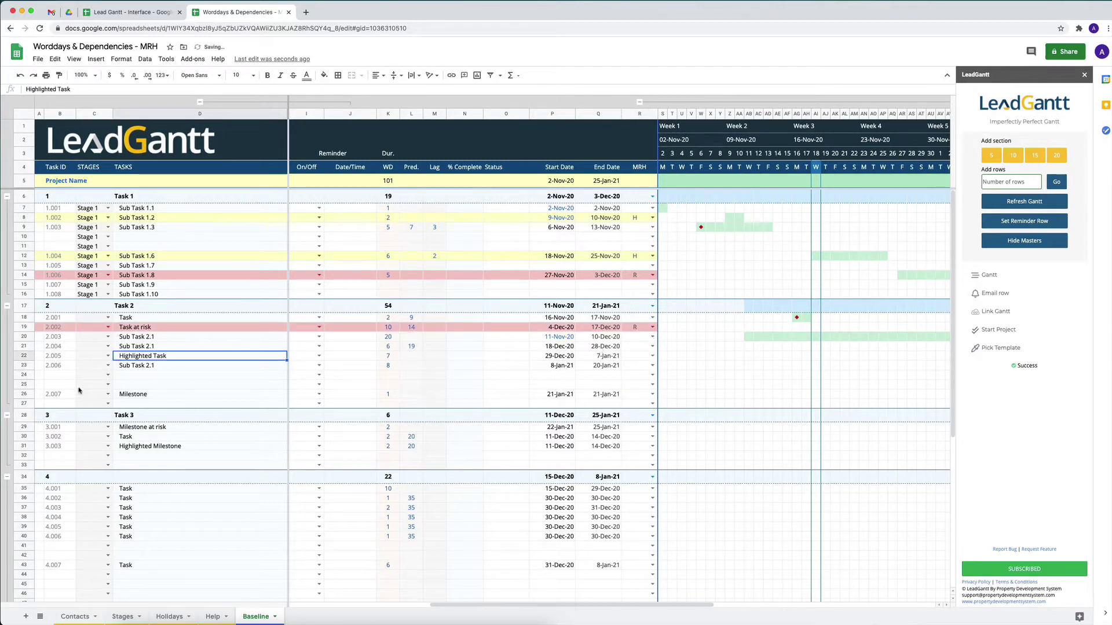
{"action": "left_click", "coordinate": [148, 394]}
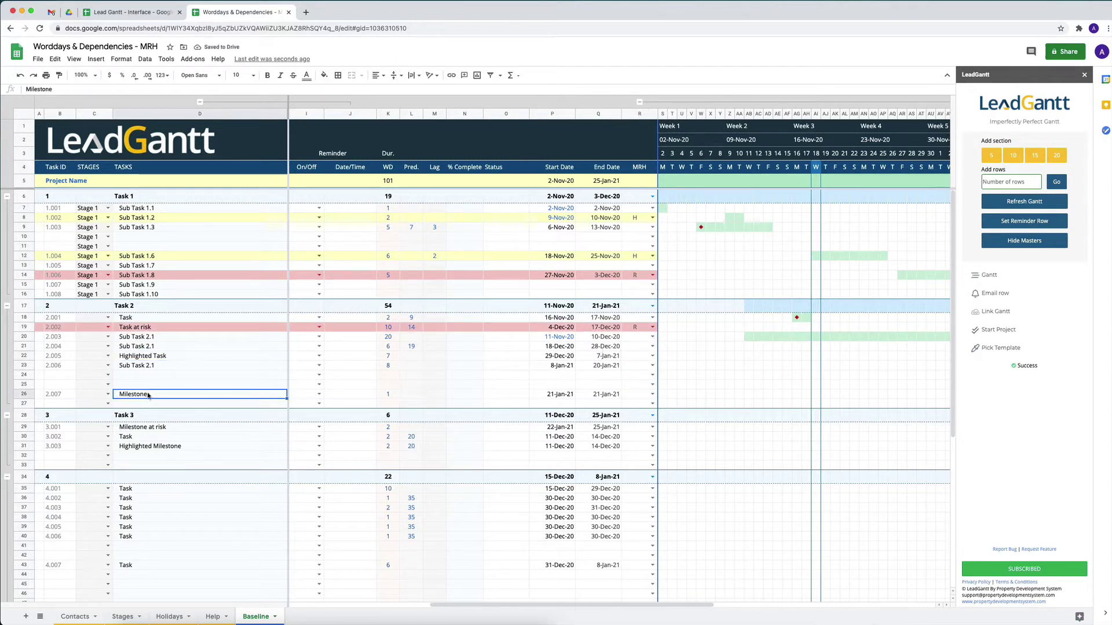
{"action": "left_click", "coordinate": [652, 395]}
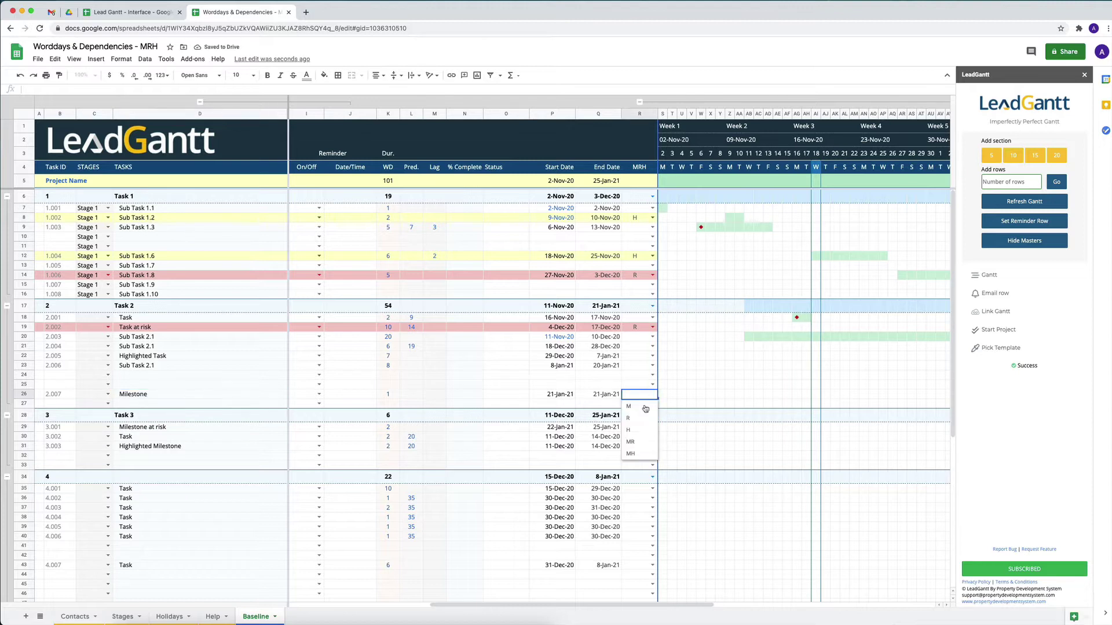
{"action": "left_click", "coordinate": [640, 408]}
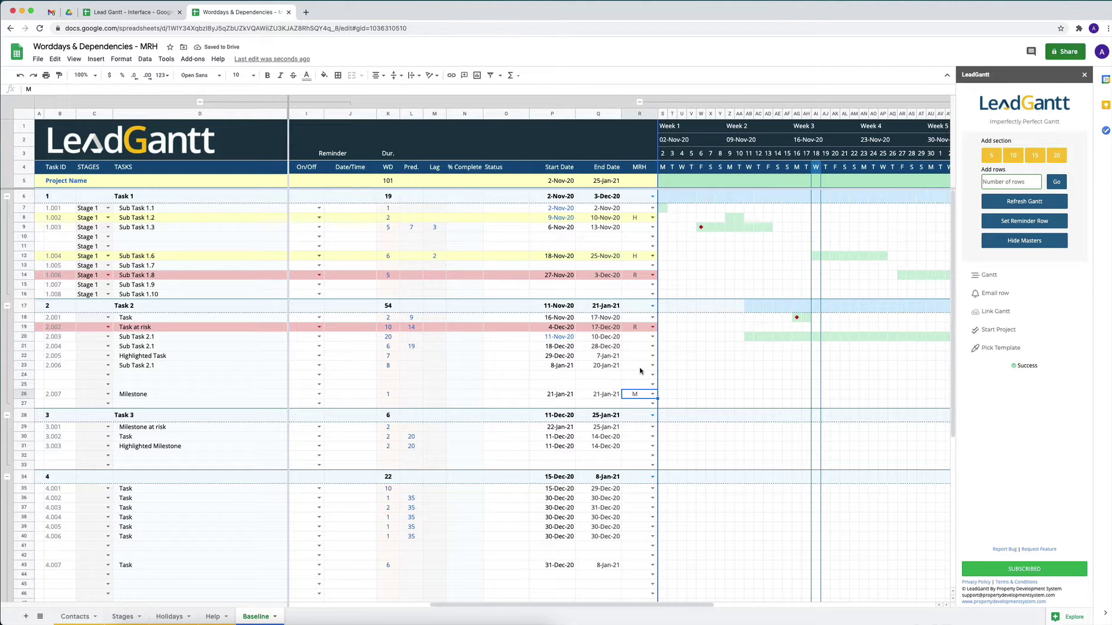
Change the Milestone row's MRH in R26 to MR, turning it red
{"action": "scroll", "coordinate": [641, 371], "scroll_direction": "down", "scroll_amount": 1}
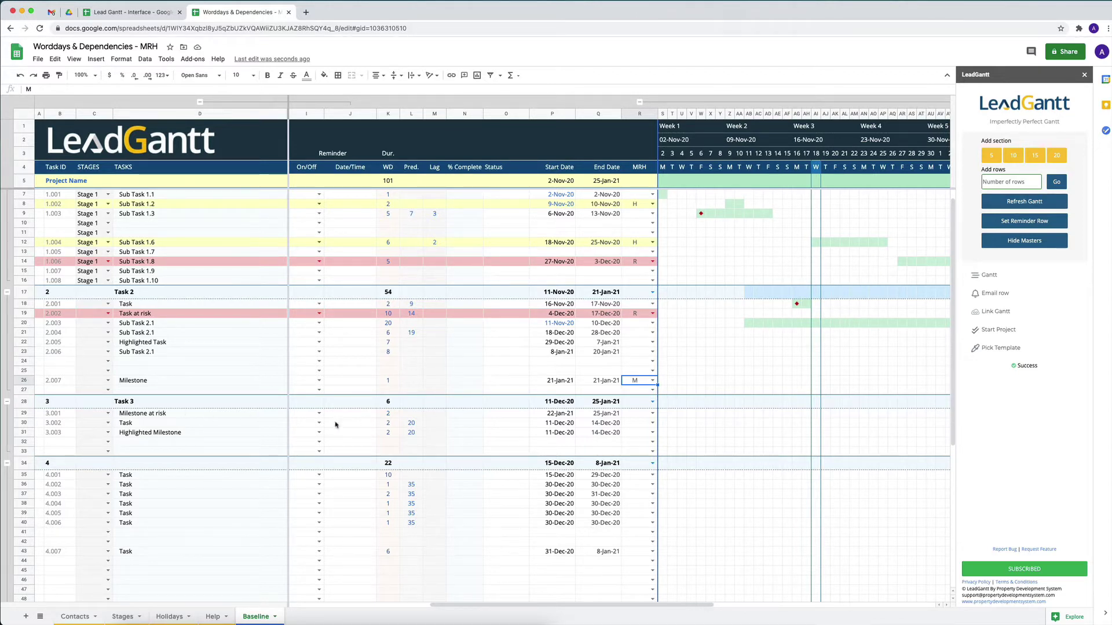
{"action": "left_click", "coordinate": [185, 415]}
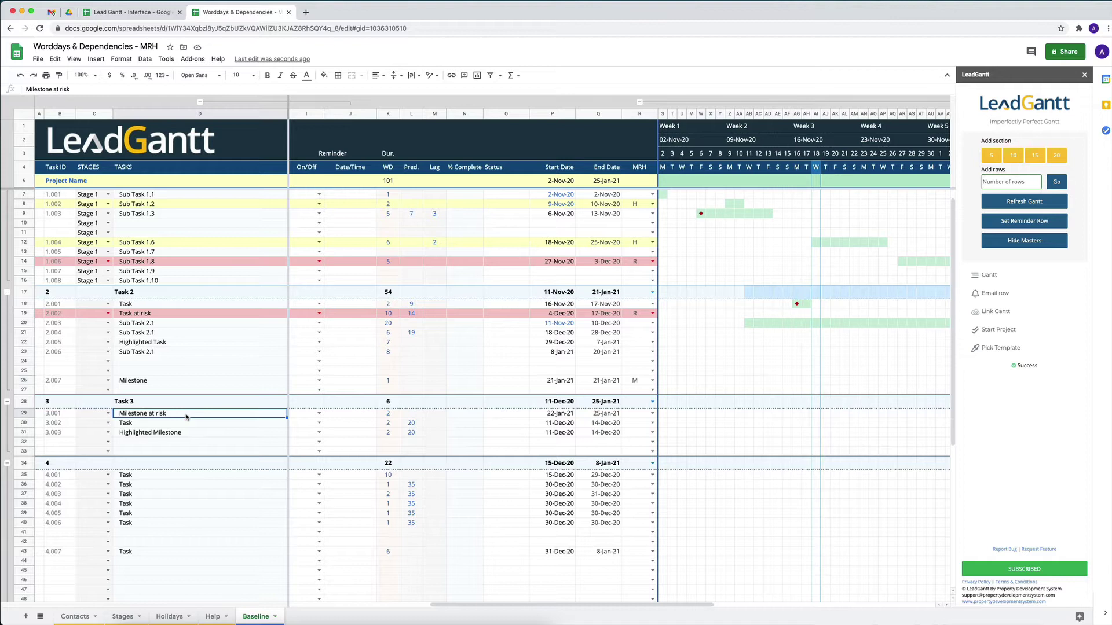
{"action": "left_click", "coordinate": [637, 381]}
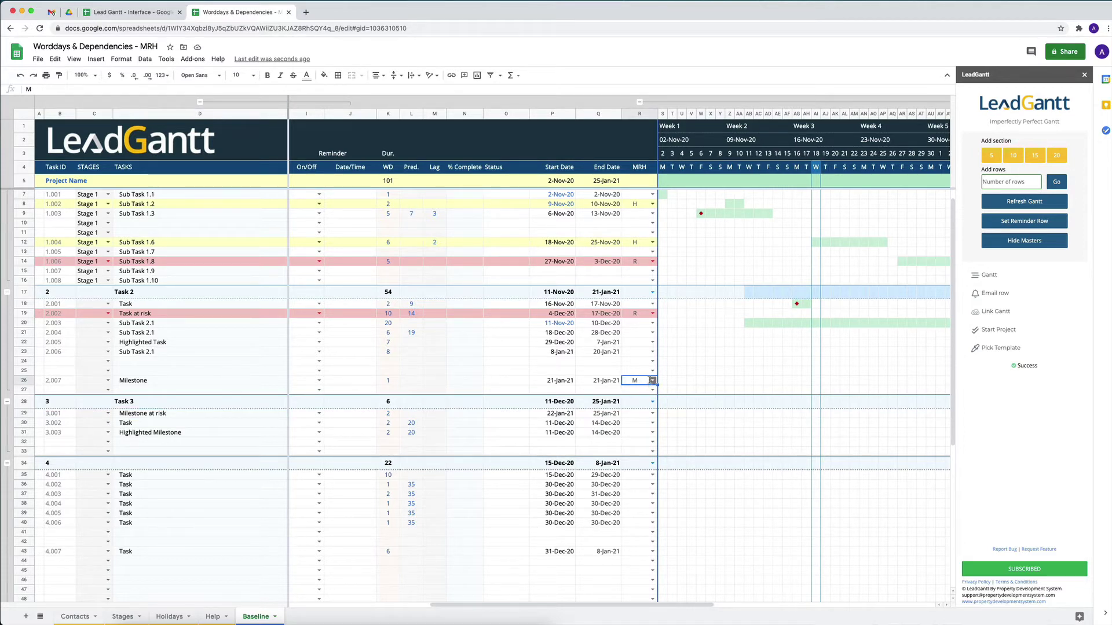
{"action": "left_click", "coordinate": [653, 381]}
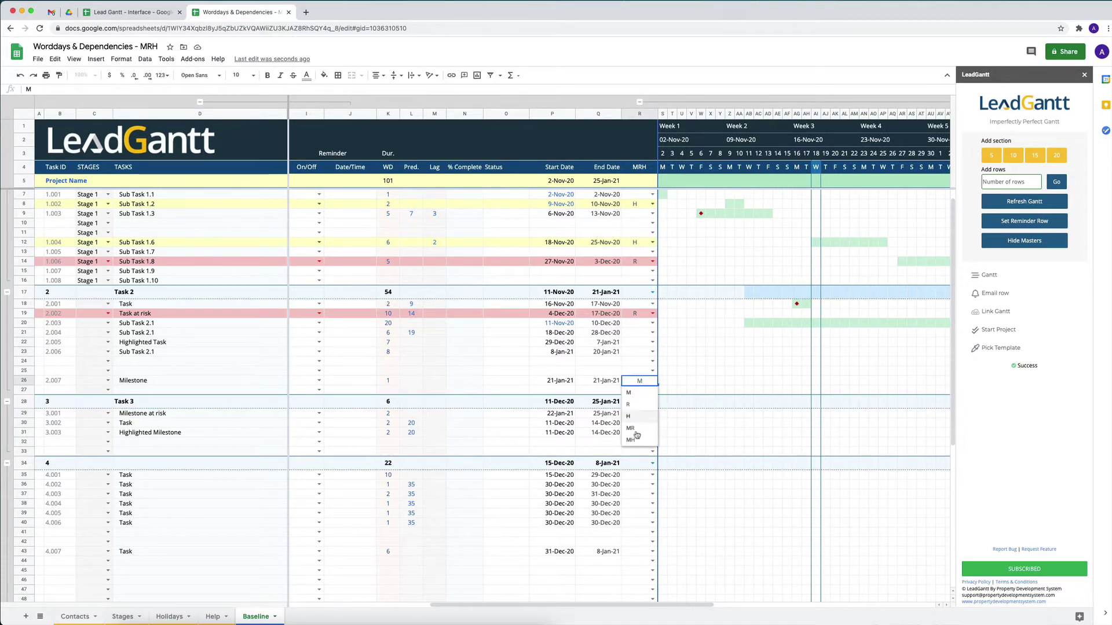
{"action": "left_click", "coordinate": [637, 428]}
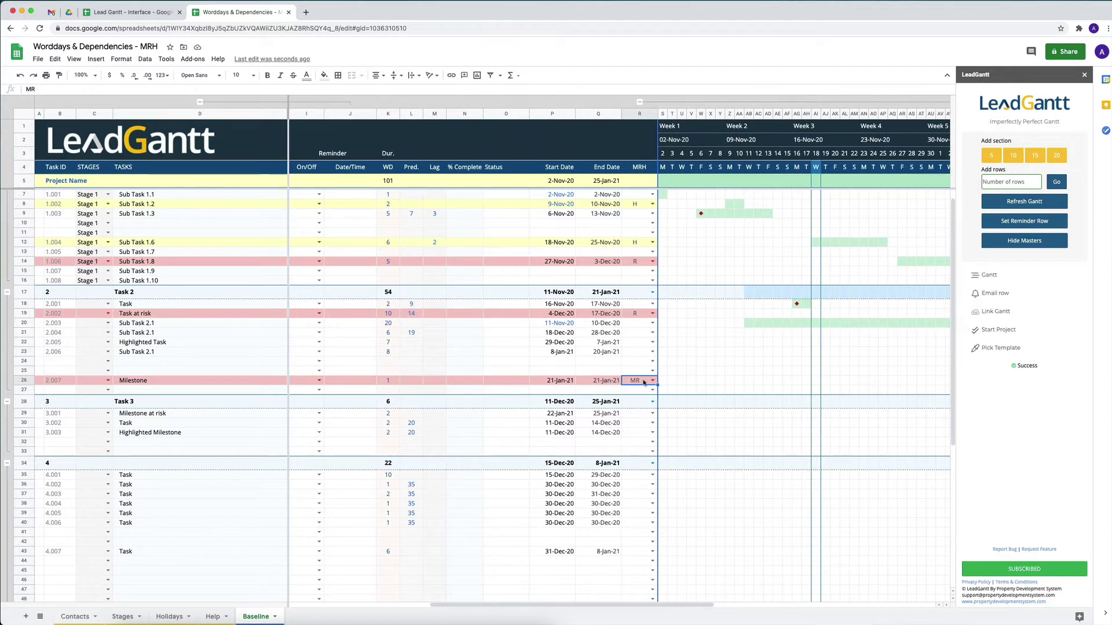
Set Highlighted Milestone's MRH in R31 to MH, turning it yellow
{"action": "left_click", "coordinate": [209, 434]}
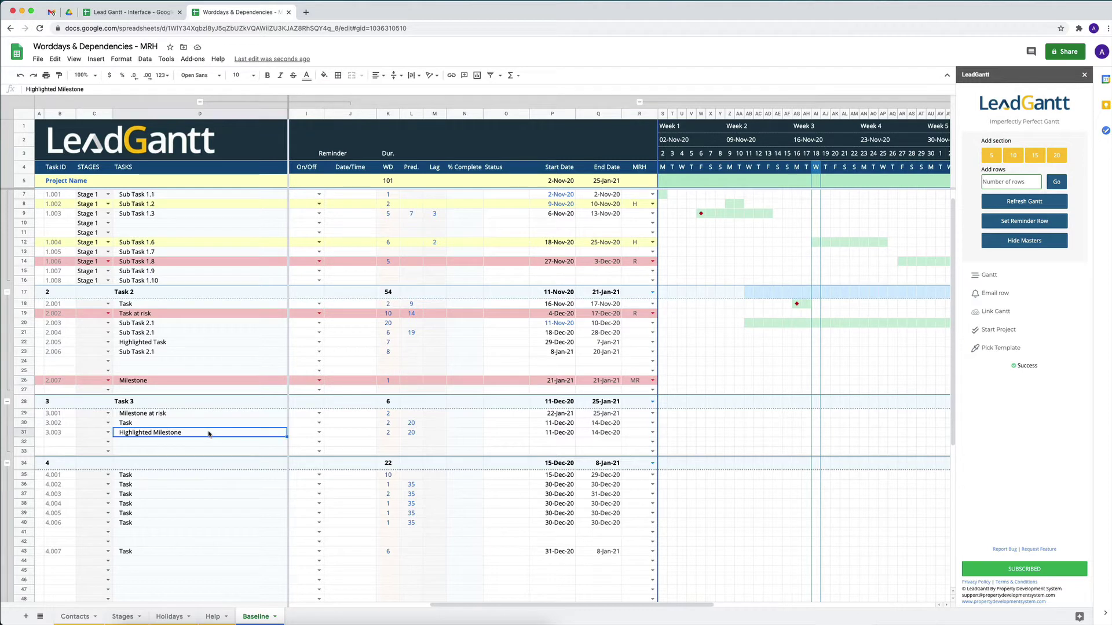
{"action": "left_click", "coordinate": [653, 433]}
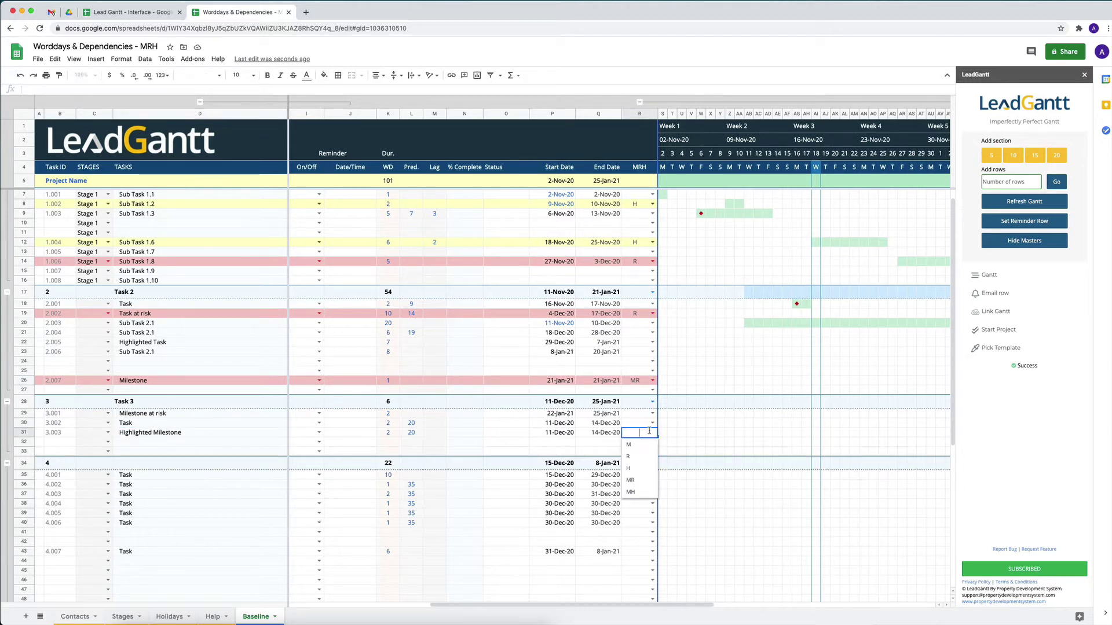
{"action": "left_click", "coordinate": [631, 492]}
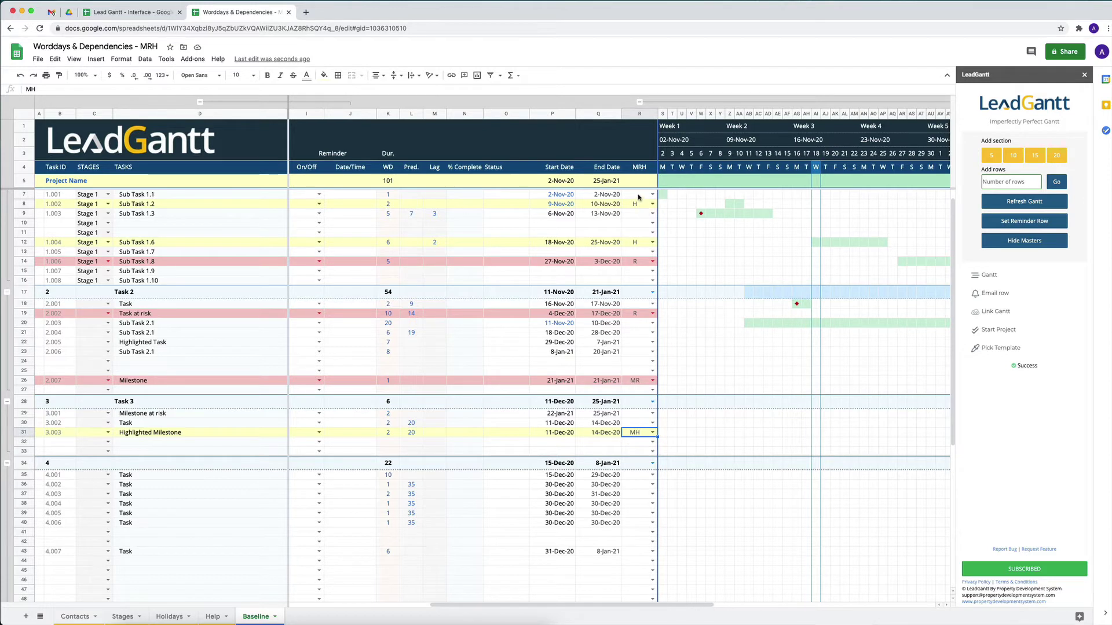
Clear all MRH values in rows 7–32, then flag Task at risk as R
{"action": "left_click_drag", "start_coordinate": [638, 197], "coordinate": [633, 448]}
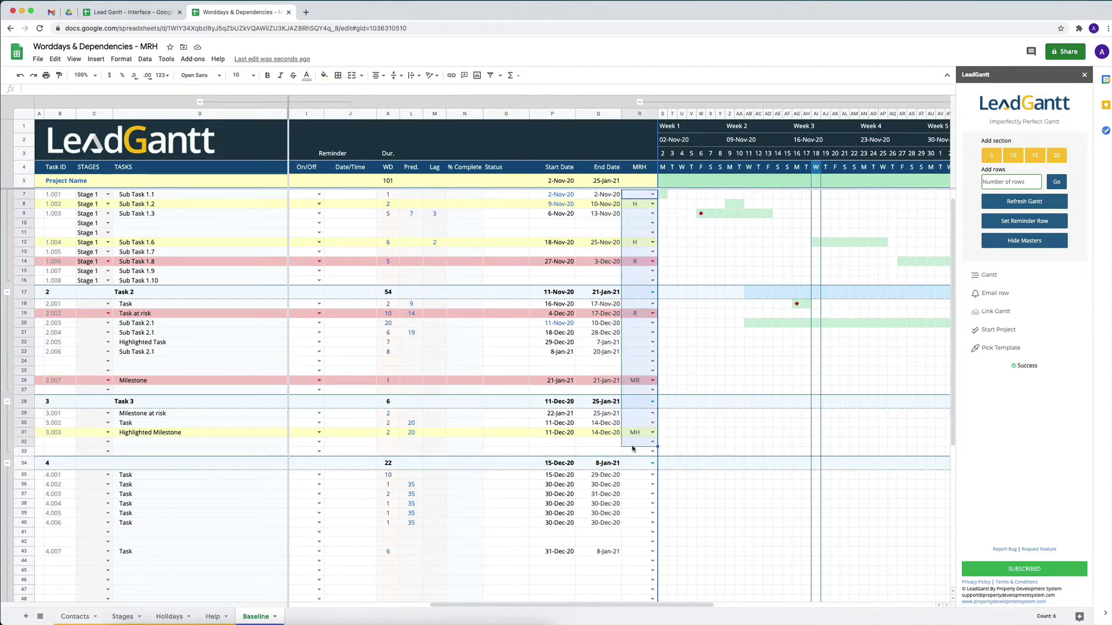
{"action": "key", "text": "Delete"}
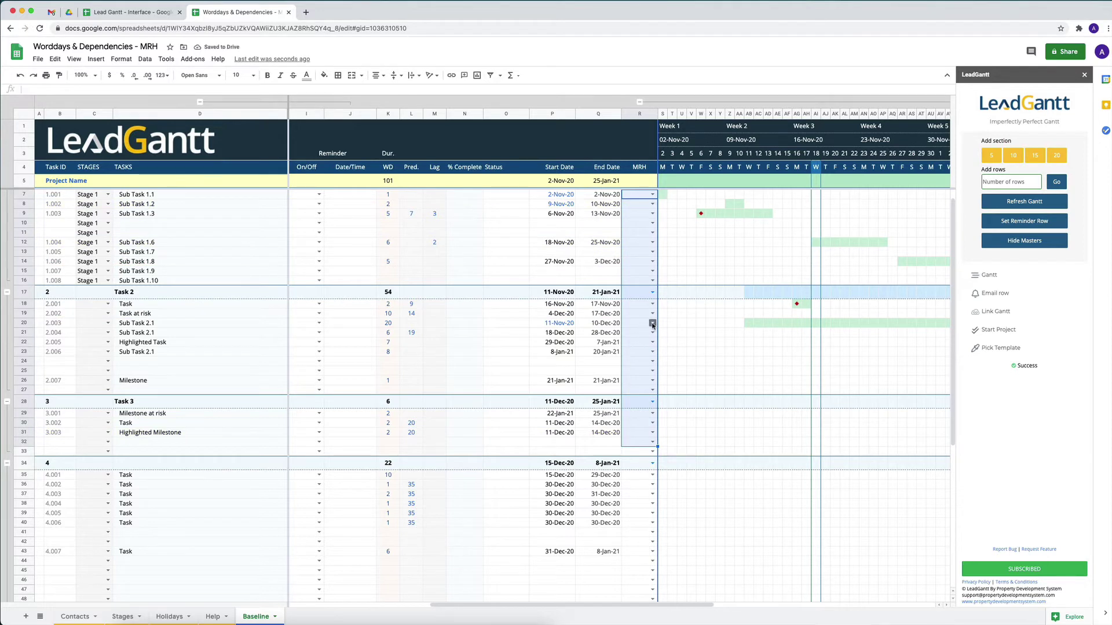
{"action": "left_click", "coordinate": [184, 314]}
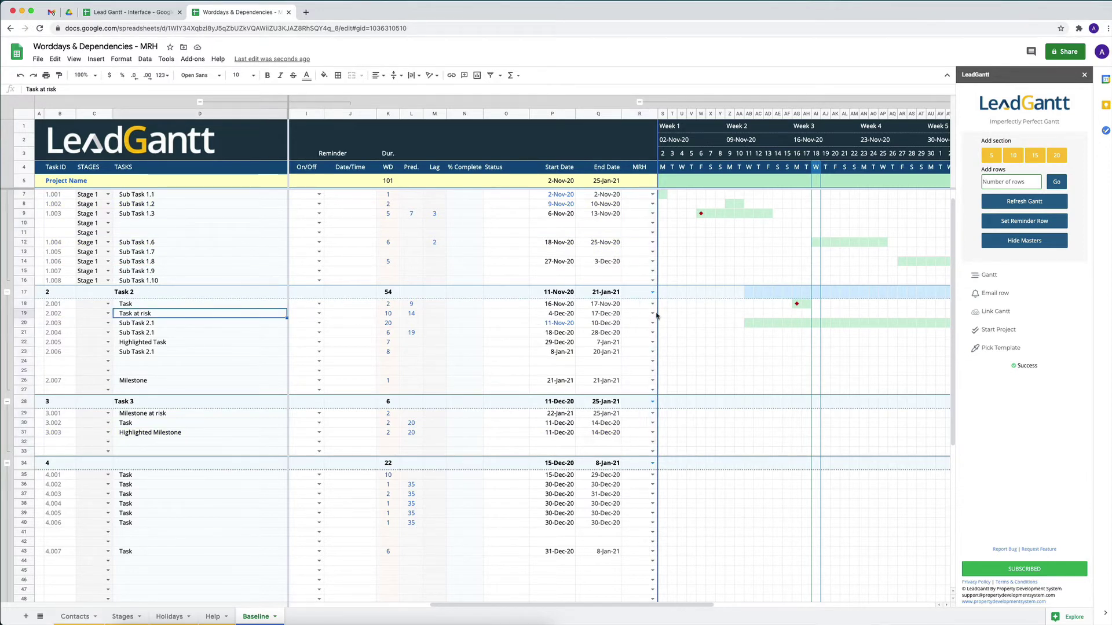
{"action": "left_click", "coordinate": [652, 314]}
{"action": "left_click", "coordinate": [632, 336]}
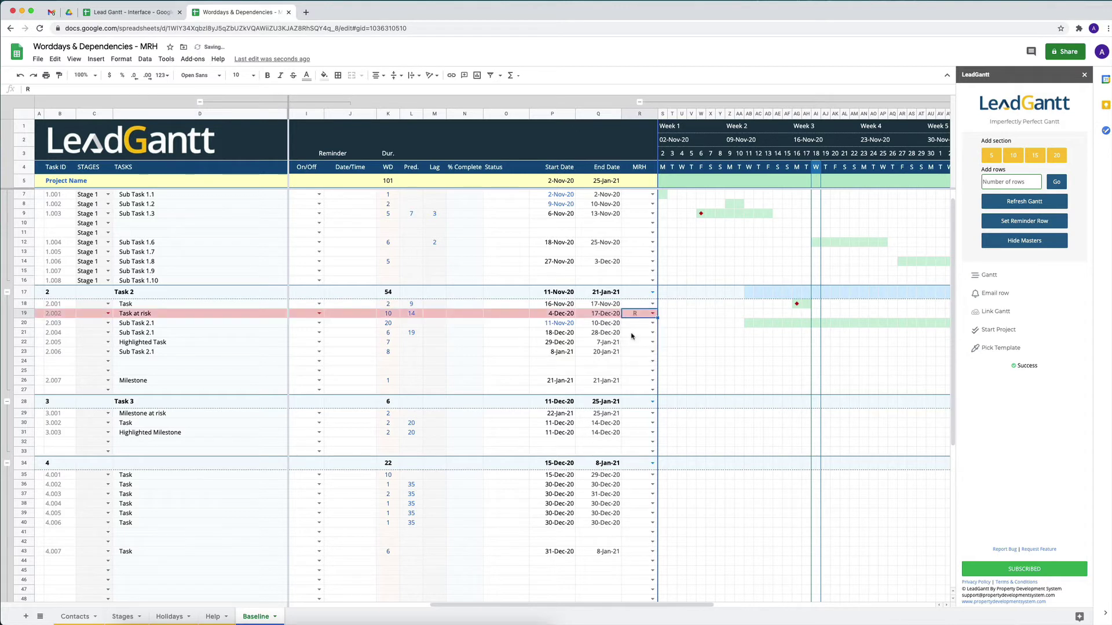
Set MRH to H for Highlighted Task, M for Milestone, MR for Milestone at risk, MH for Highlighted Milestone
{"action": "left_click", "coordinate": [651, 342]}
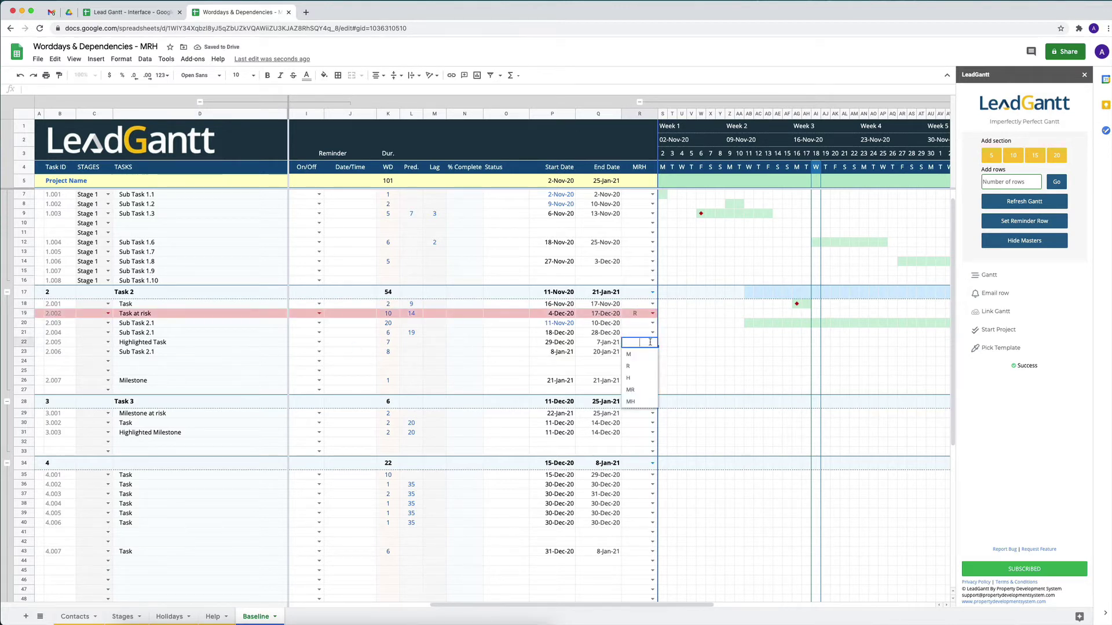
{"action": "left_click", "coordinate": [637, 379]}
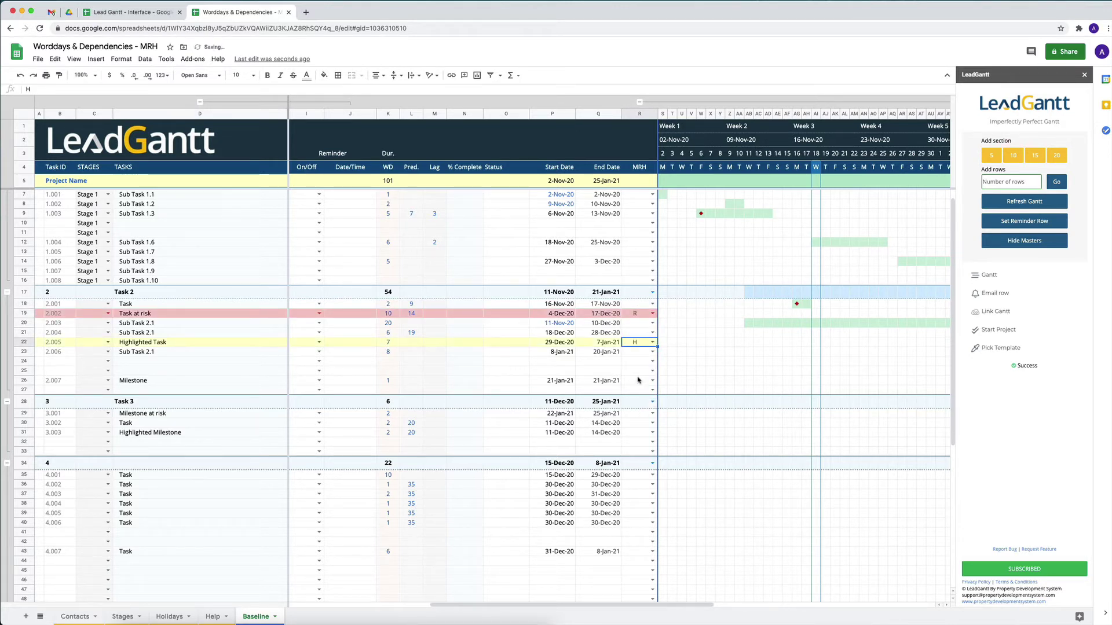
{"action": "left_click", "coordinate": [651, 380]}
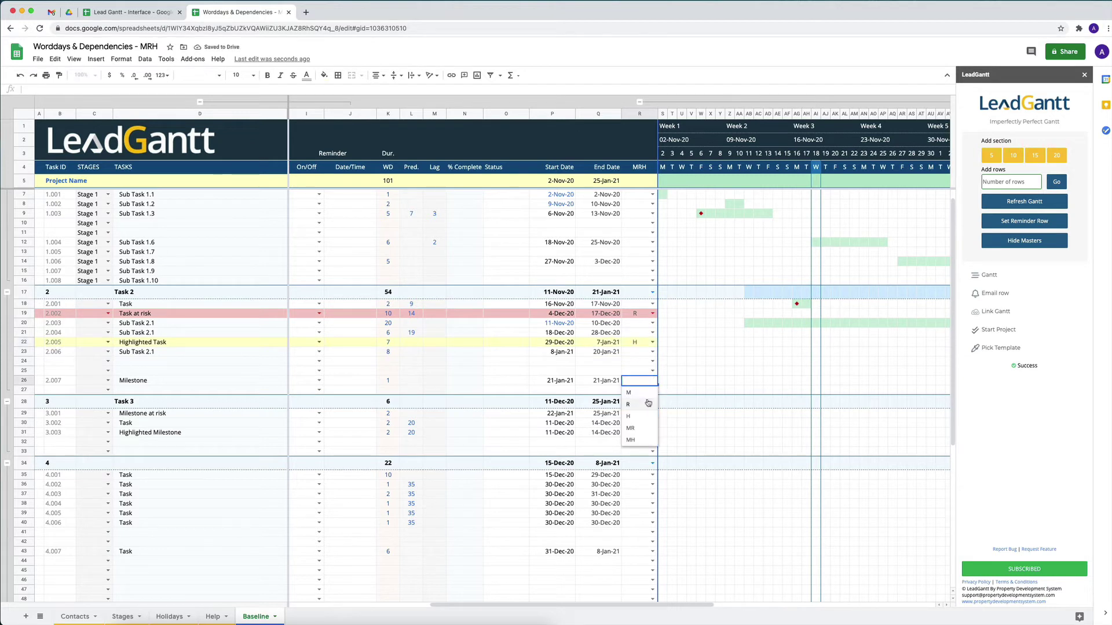
{"action": "left_click", "coordinate": [646, 396]}
{"action": "left_click", "coordinate": [651, 413]}
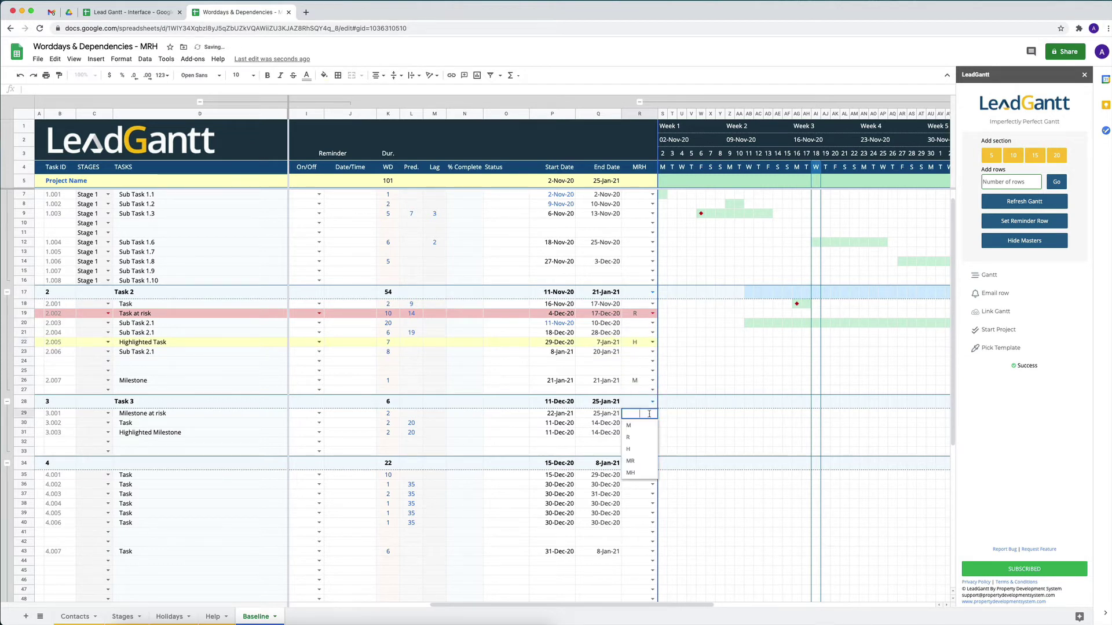
{"action": "left_click", "coordinate": [638, 464]}
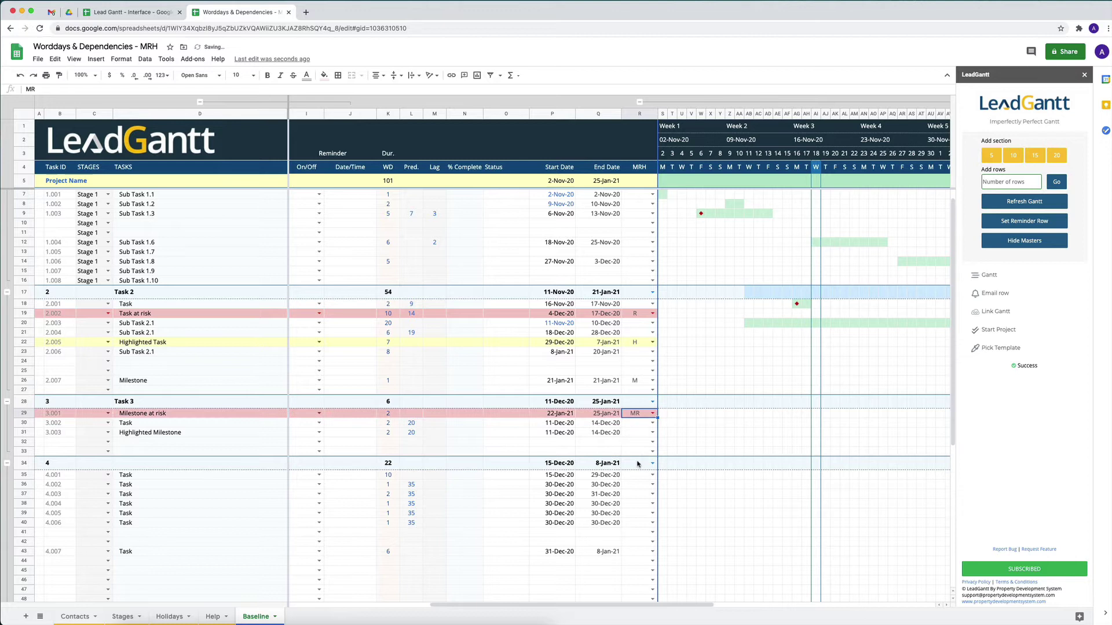
{"action": "left_click", "coordinate": [646, 432]}
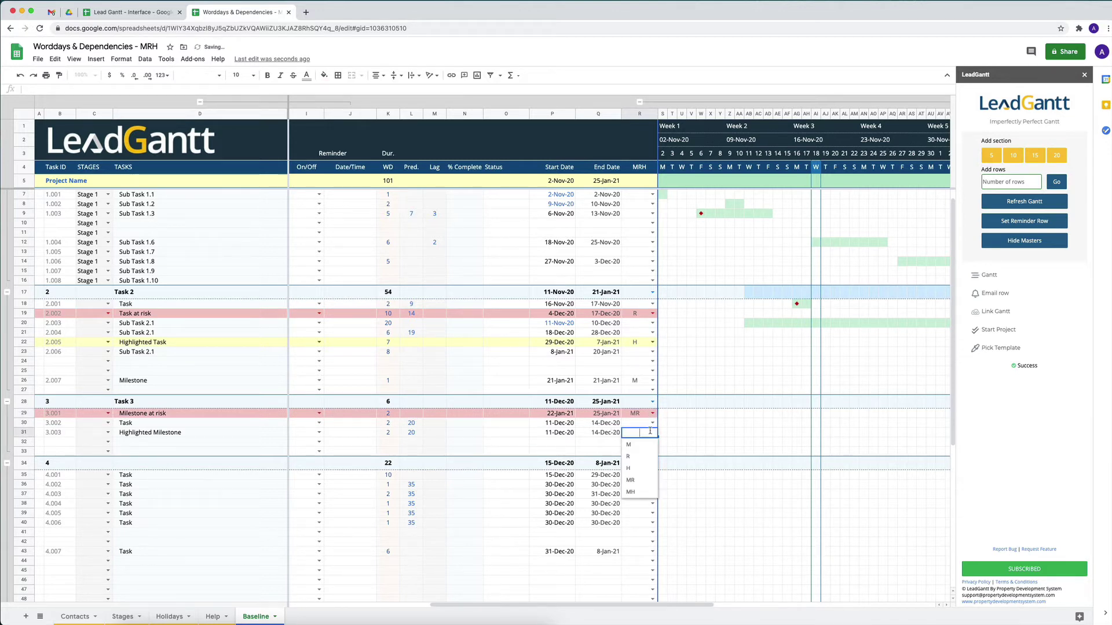
{"action": "left_click", "coordinate": [636, 494]}
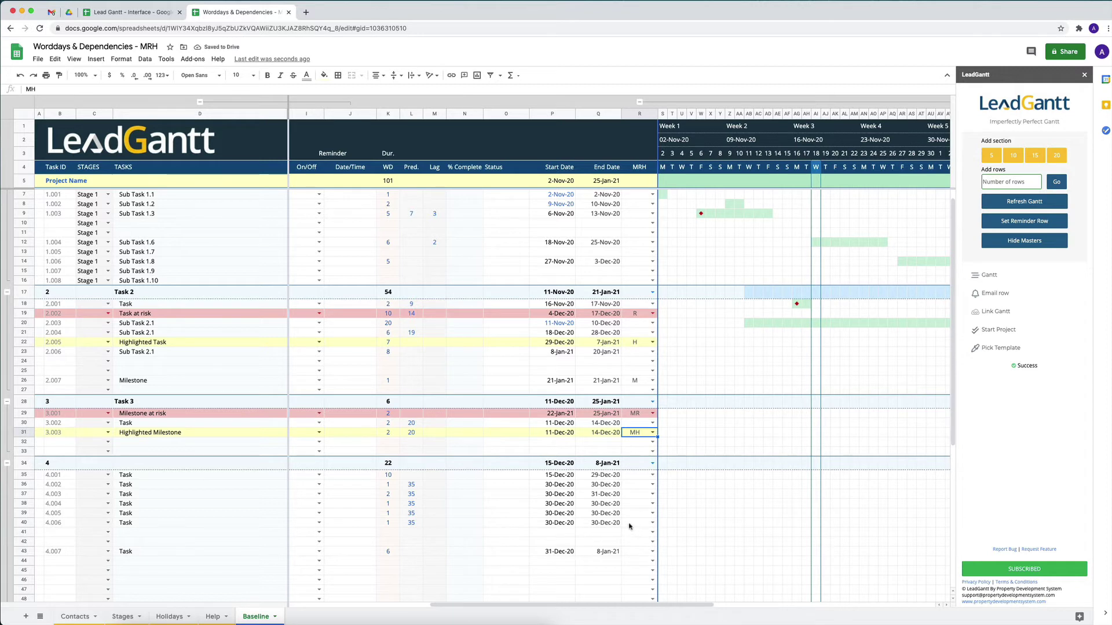
Refresh the Gantt chart from the LeadGantt sidebar and check the red at-risk bar and milestone diamonds
{"action": "left_click", "coordinate": [1025, 202]}
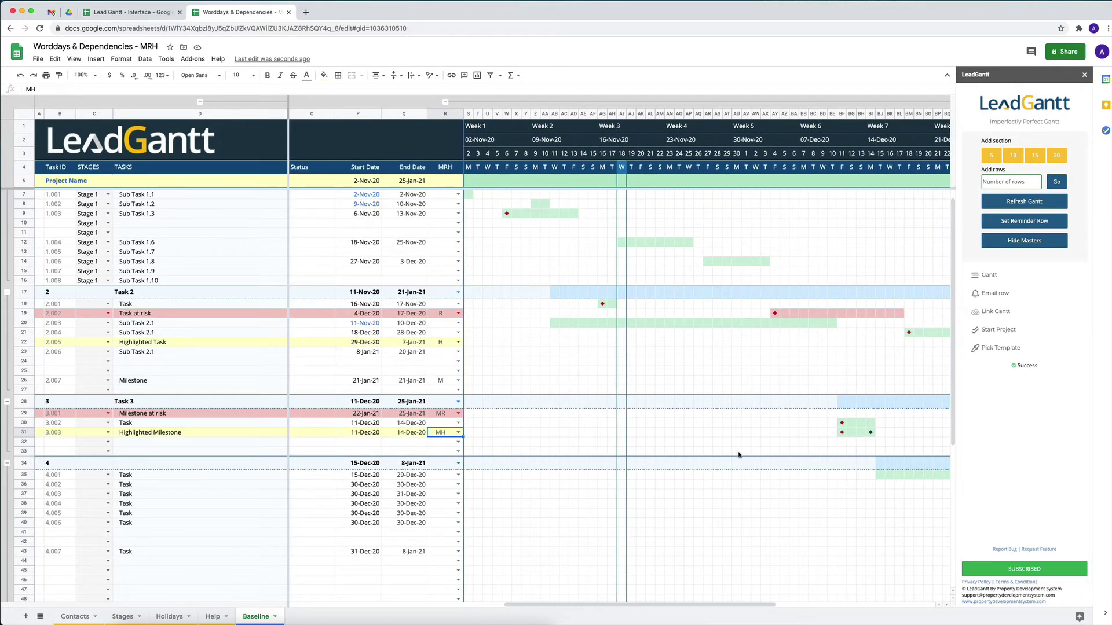
{"action": "left_click", "coordinate": [775, 314]}
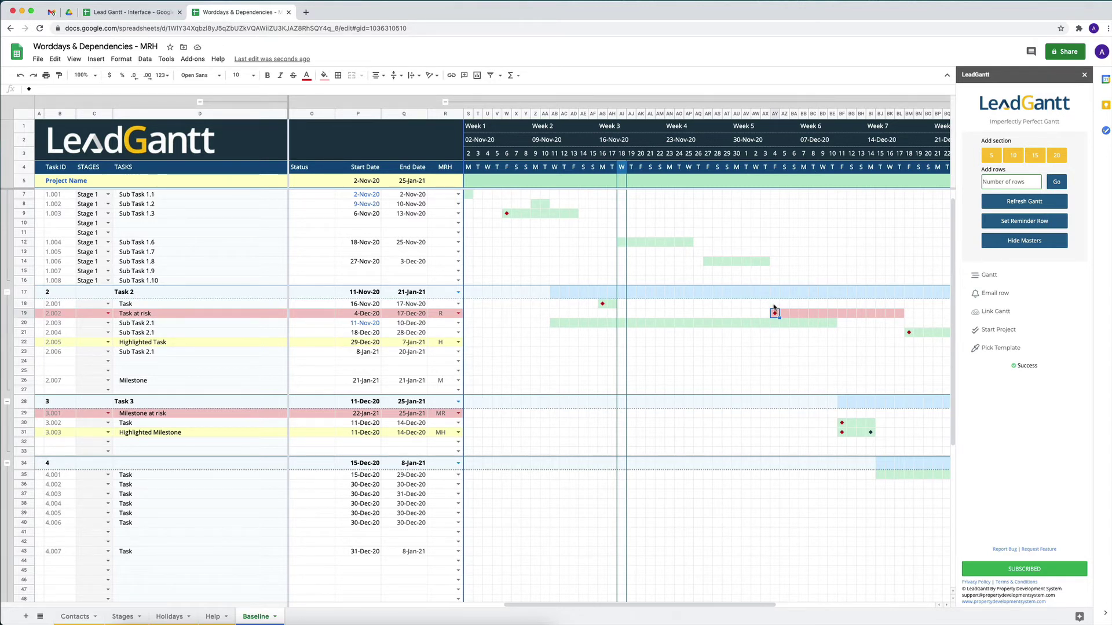
{"action": "scroll", "coordinate": [774, 308], "scroll_direction": "right", "scroll_amount": 2}
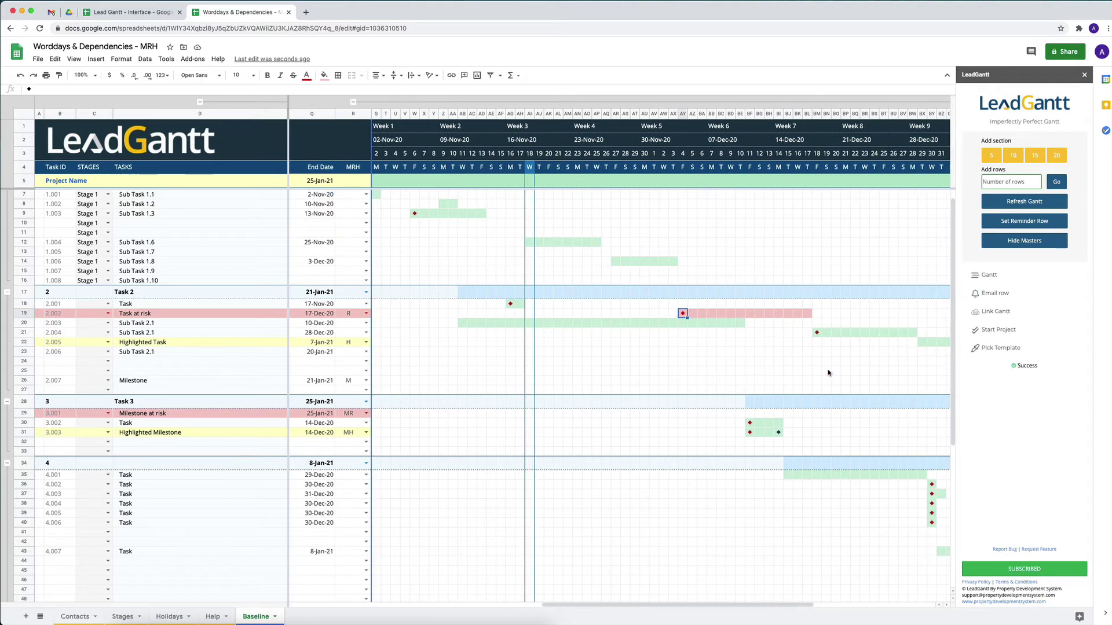
{"action": "left_click", "coordinate": [778, 433]}
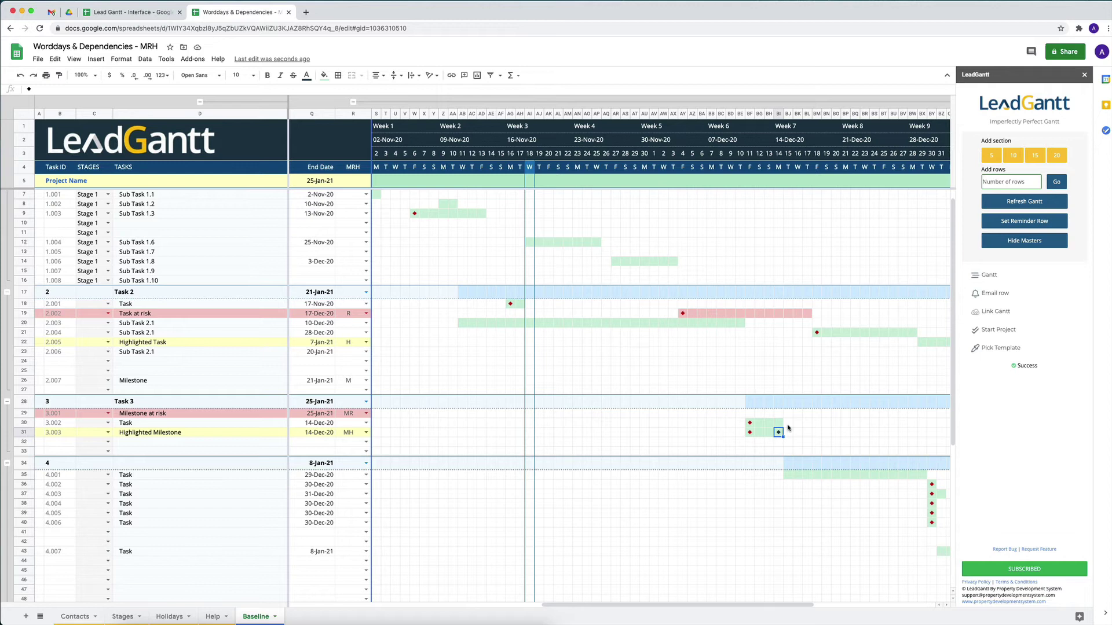
{"action": "scroll", "coordinate": [786, 428], "scroll_direction": "right", "scroll_amount": 5}
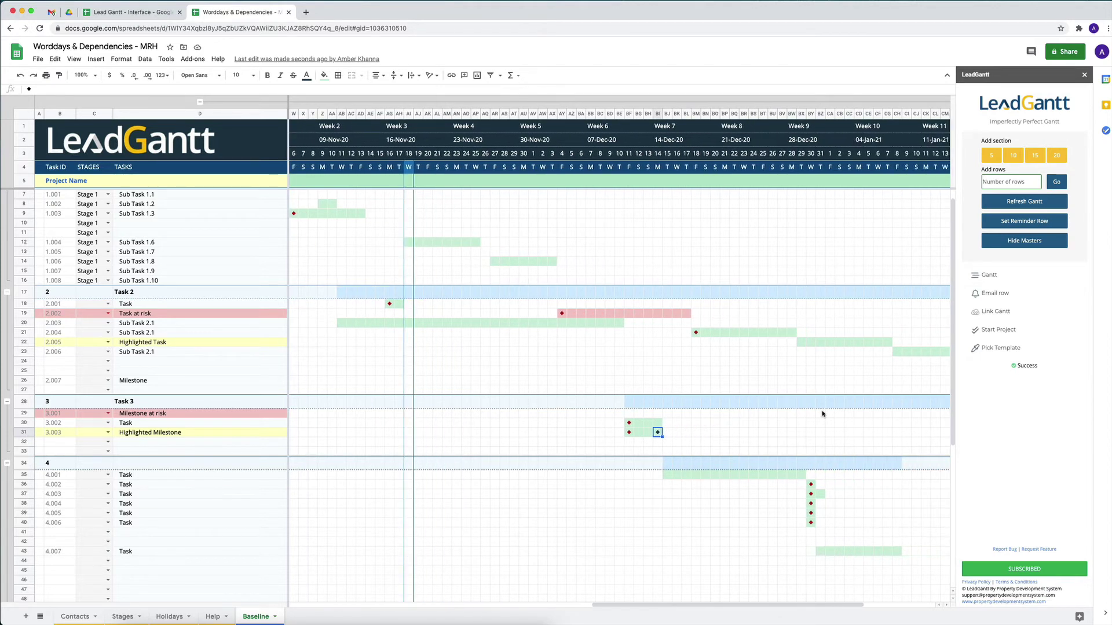
{"action": "scroll", "coordinate": [820, 413], "scroll_direction": "right", "scroll_amount": 2}
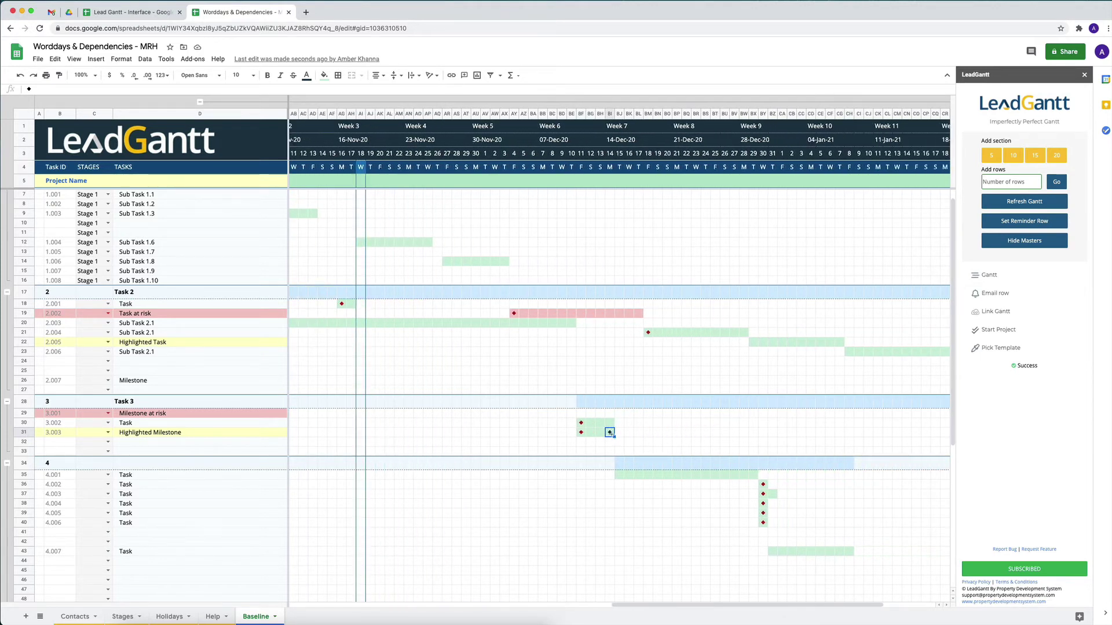
{"action": "scroll", "coordinate": [599, 380], "scroll_direction": "left", "scroll_amount": 15}
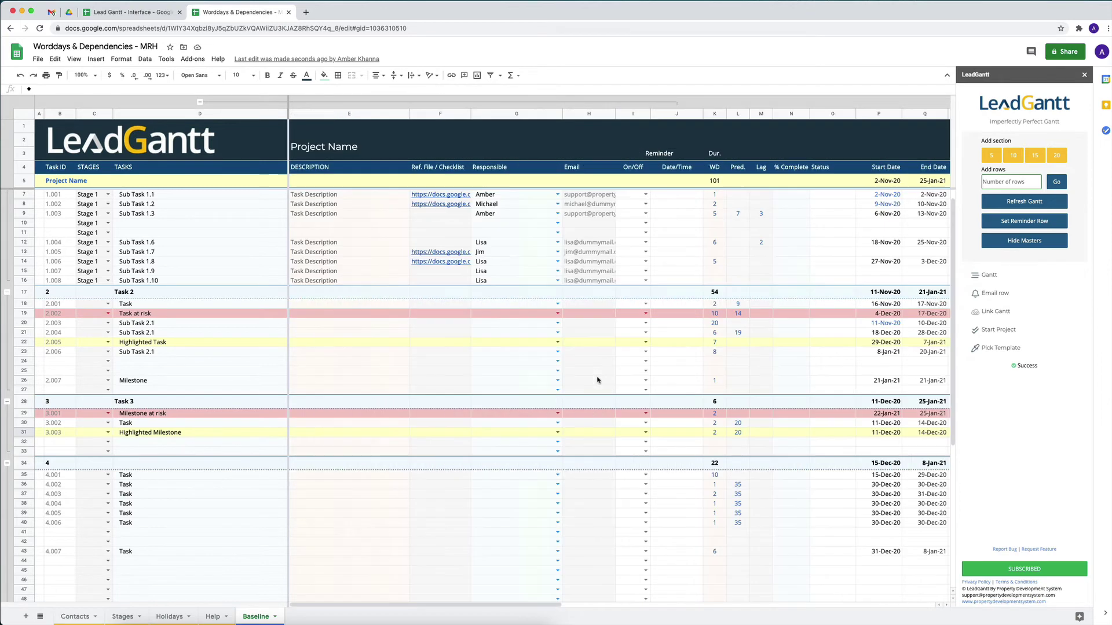
{"action": "scroll", "coordinate": [864, 364], "scroll_direction": "right", "scroll_amount": 3}
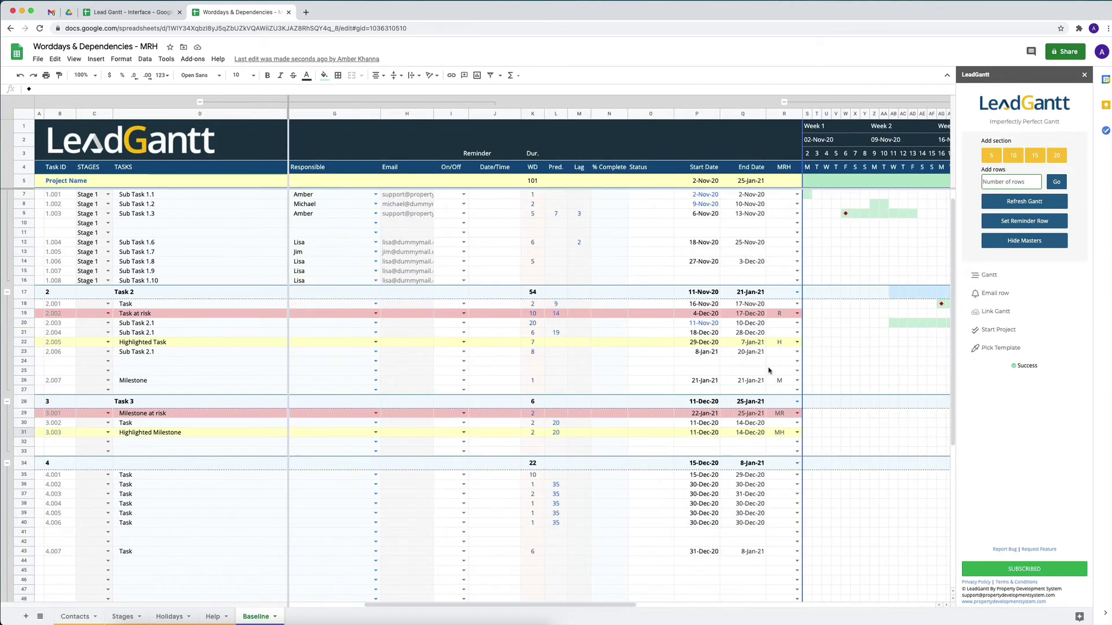
{"action": "scroll", "coordinate": [786, 383], "scroll_direction": "right", "scroll_amount": 12}
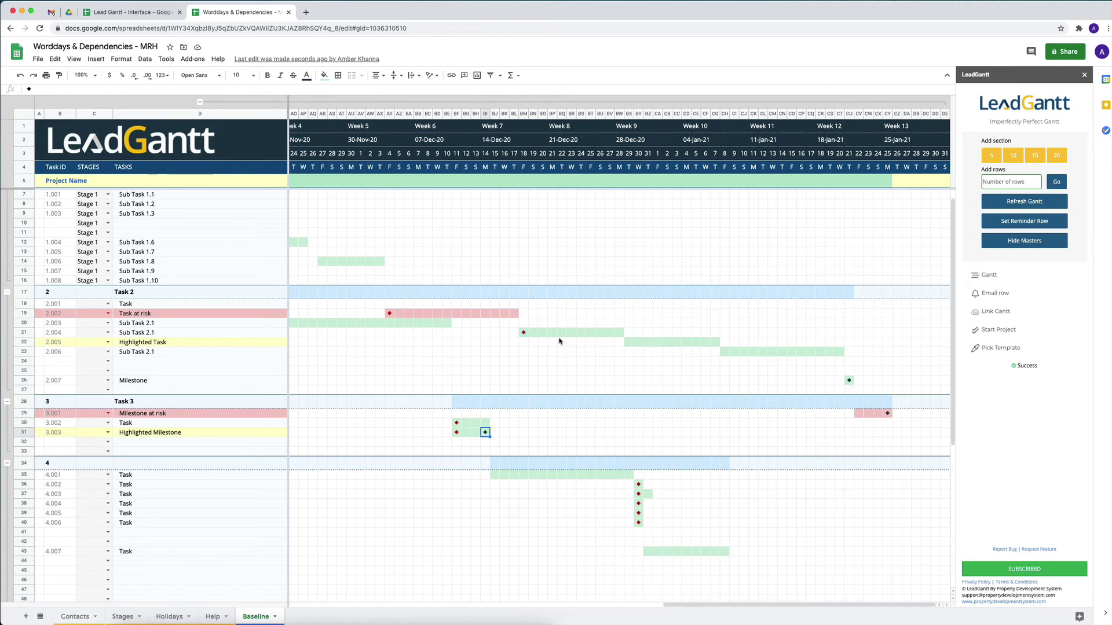
{"action": "scroll", "coordinate": [558, 358], "scroll_direction": "left", "scroll_amount": 15}
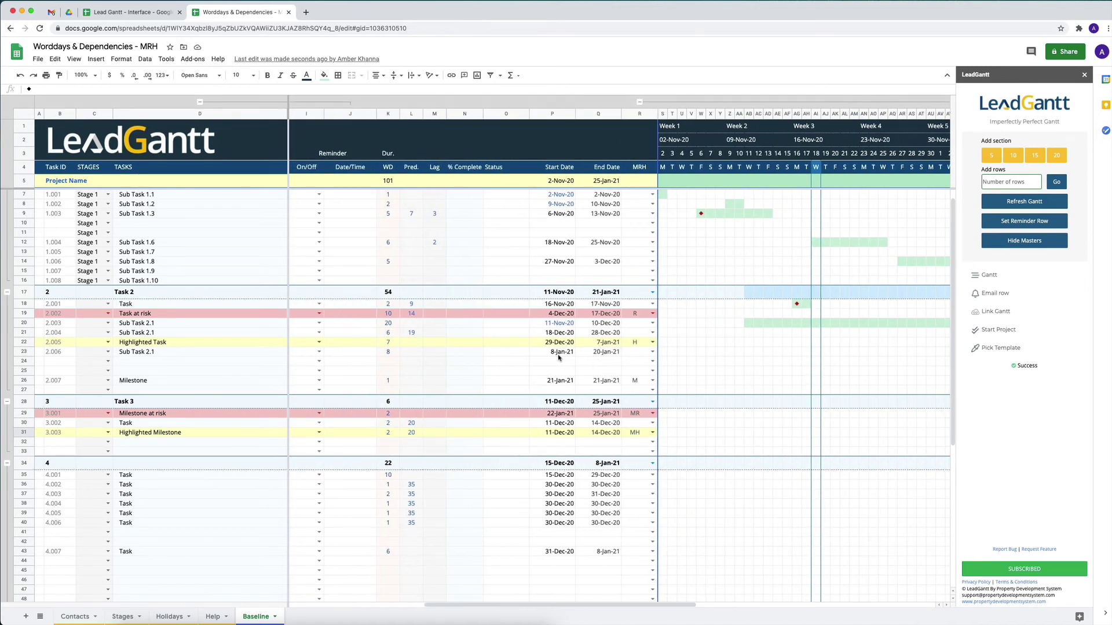
{"action": "scroll", "coordinate": [560, 357], "scroll_direction": "right", "scroll_amount": 3}
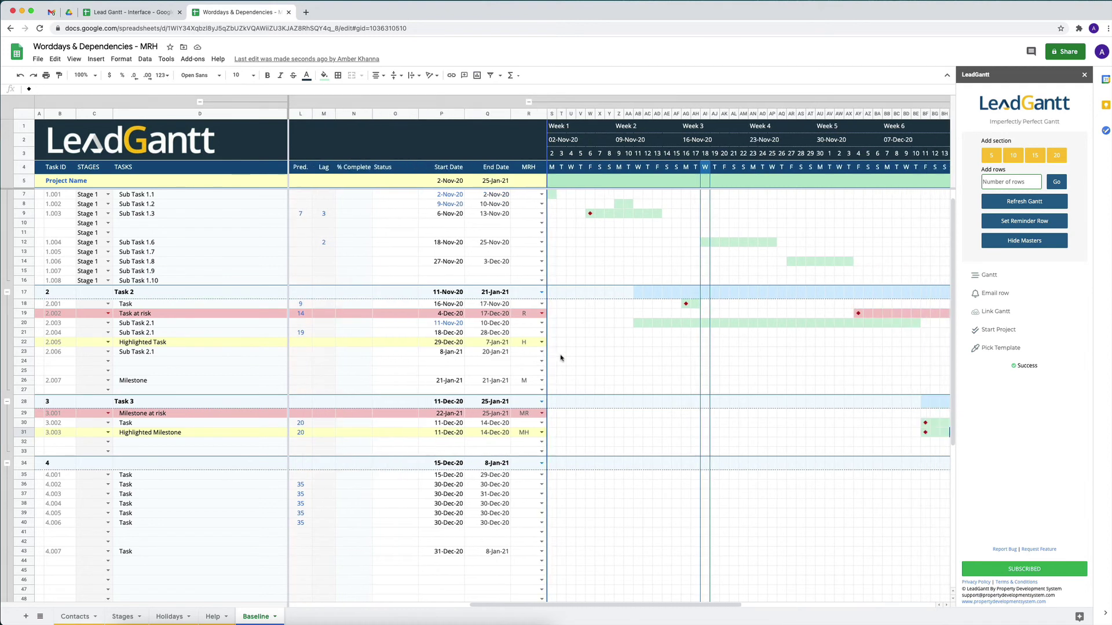
{"action": "scroll", "coordinate": [561, 357], "scroll_direction": "right", "scroll_amount": 1}
{"action": "scroll", "coordinate": [561, 358], "scroll_direction": "right", "scroll_amount": 5}
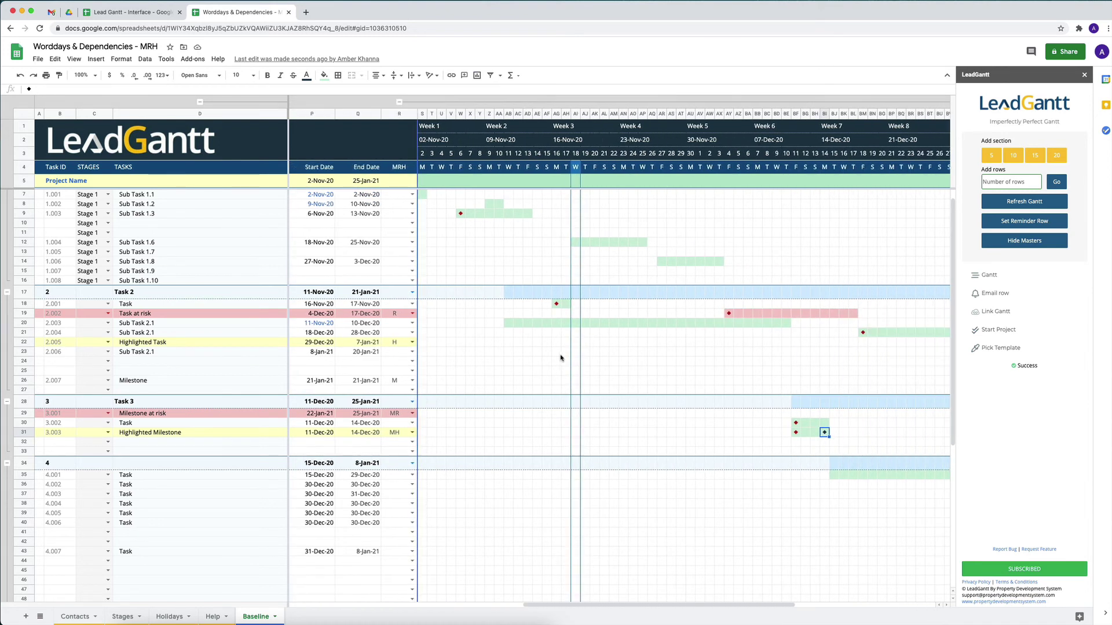
{"action": "scroll", "coordinate": [788, 434], "scroll_direction": "right", "scroll_amount": 10}
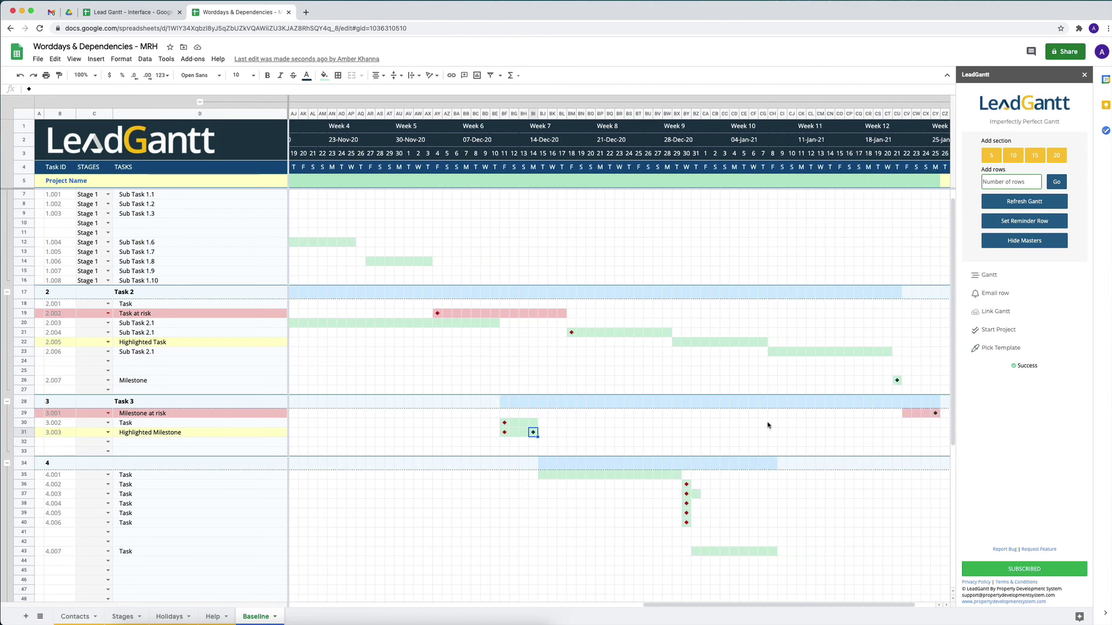
{"action": "scroll", "coordinate": [768, 425], "scroll_direction": "left", "scroll_amount": 15}
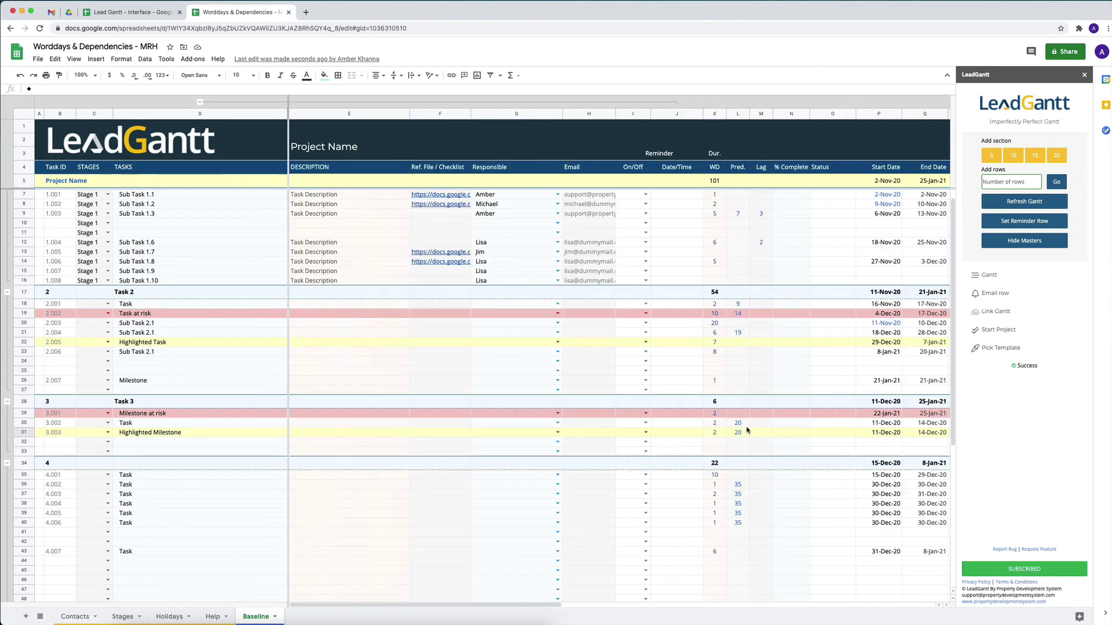